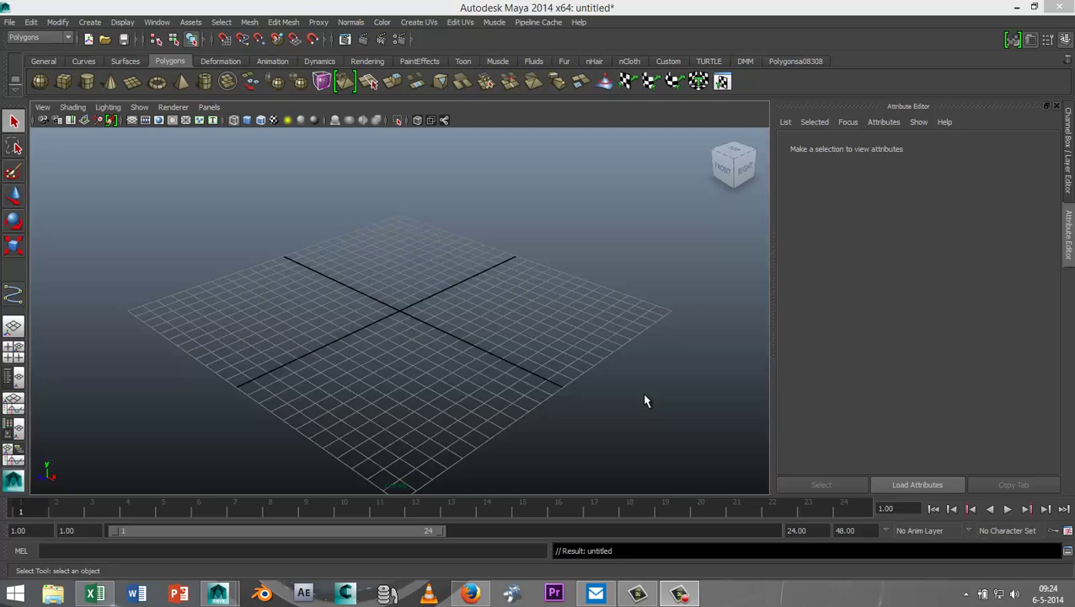
Orbit and dolly in on the empty ground grid
alt+drag(622, 417, 596, 414)
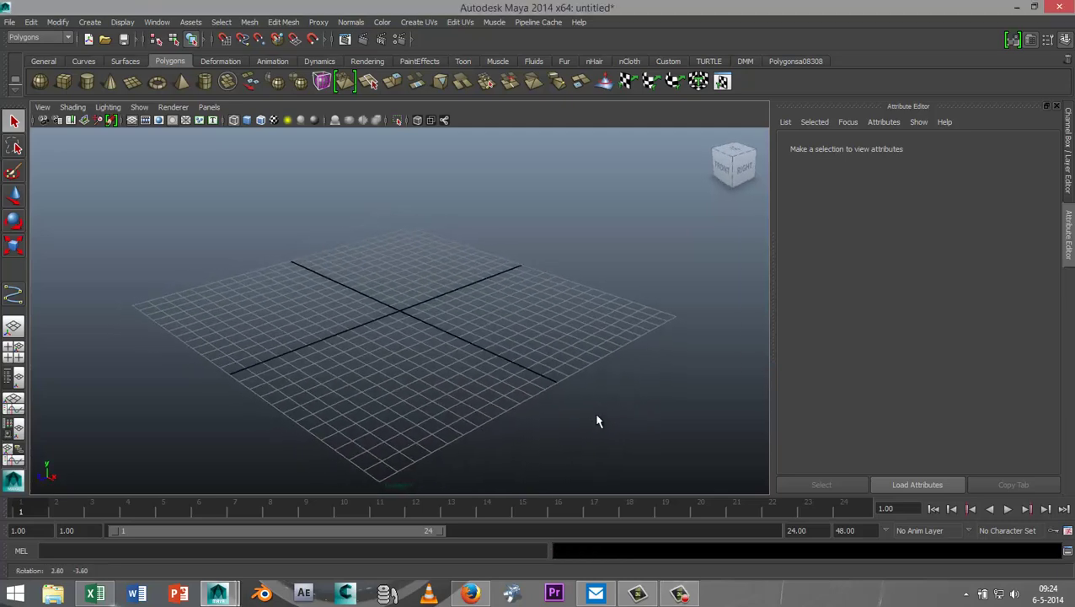
scroll(598, 420, up, 2)
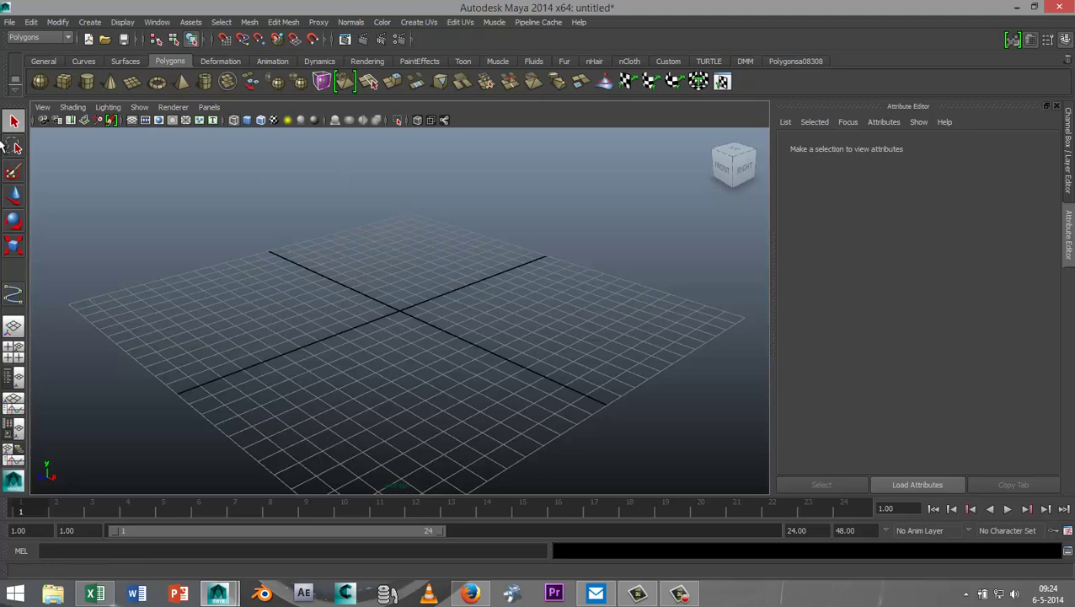
Drag out a polygon sphere at the grid centre and raise it above the grid
click(41, 82)
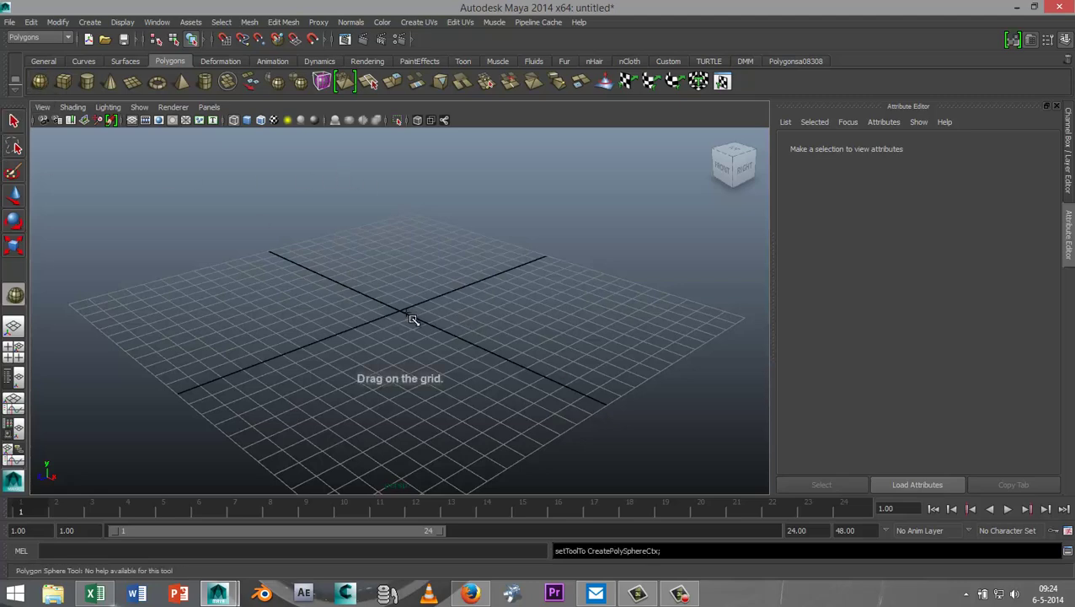
drag(401, 311, 470, 323)
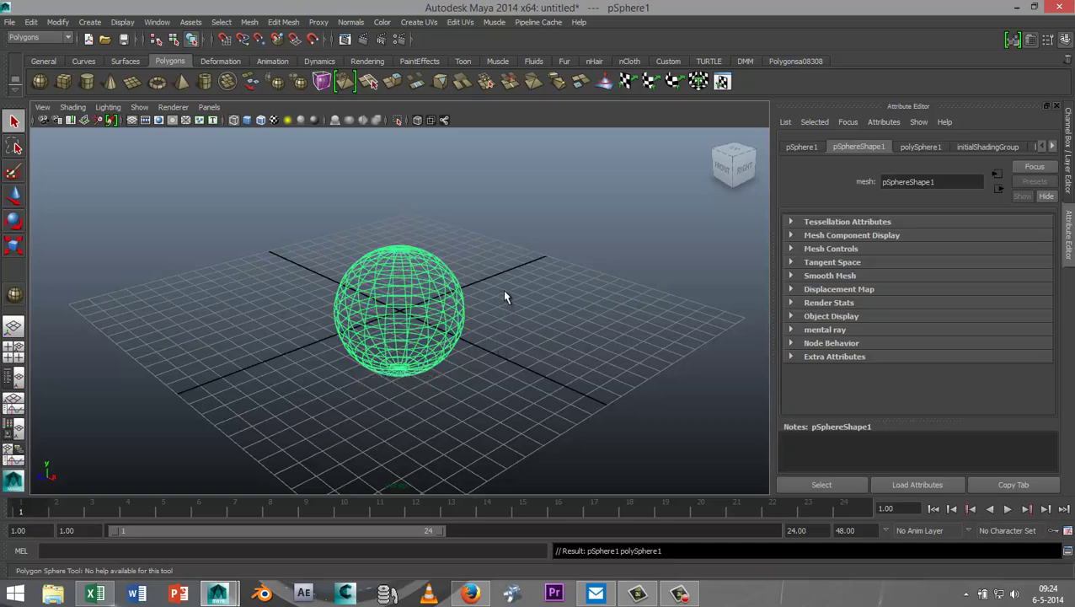
key(w)
drag(401, 211, 413, 149)
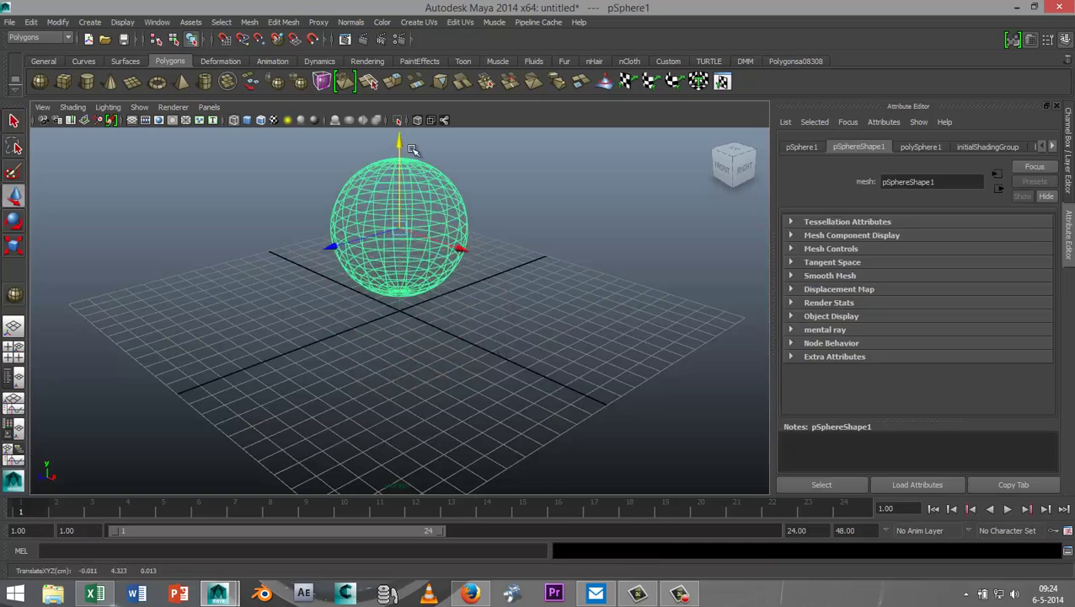
Turn on smooth shaded display and frame the sphere from a near-front angle
key(5)
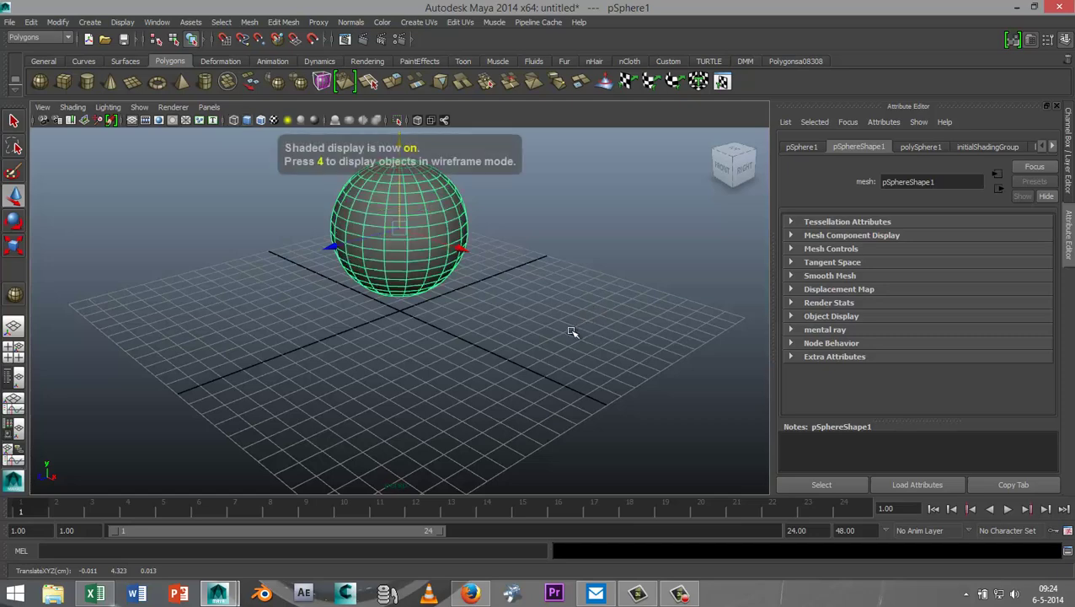
alt+drag(497, 354, 592, 338)
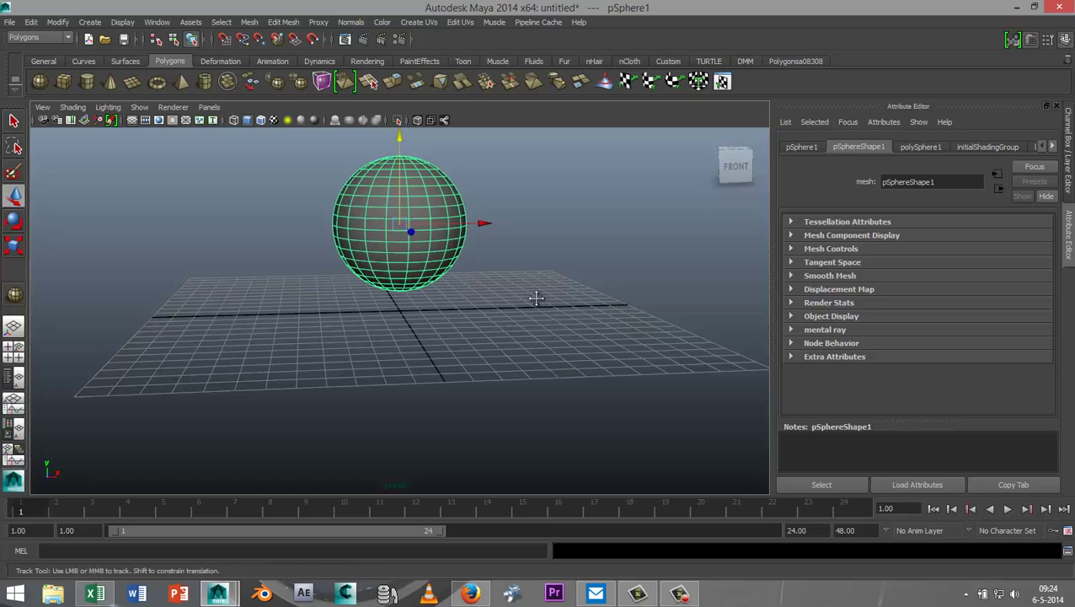
alt+middle_drag(532, 298, 439, 383)
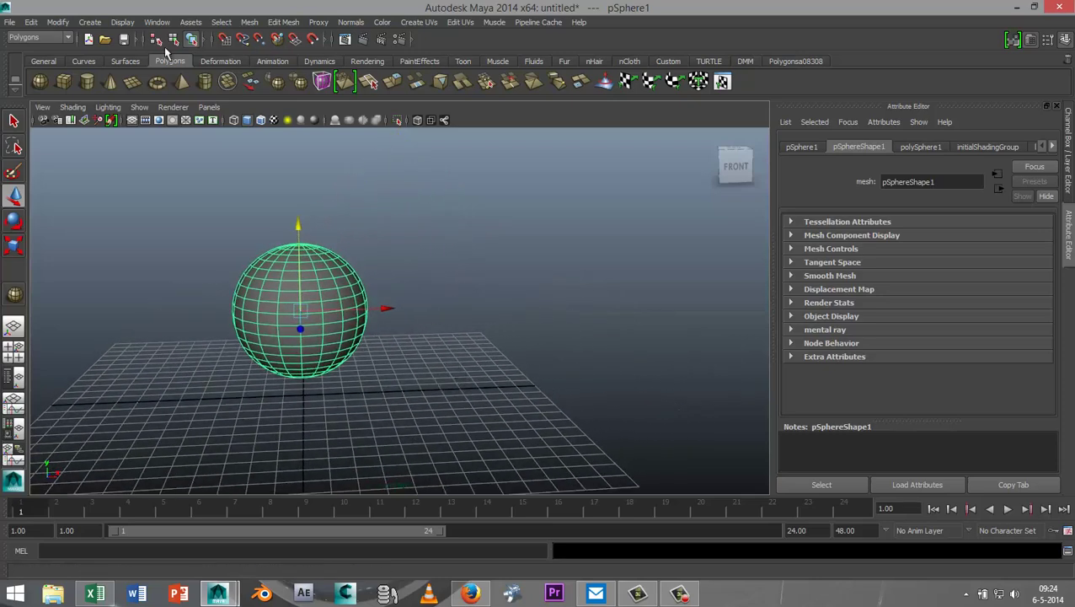
Draw a 9-span, degree-3 CV curve winding from beneath the sphere out to the right
click(89, 22)
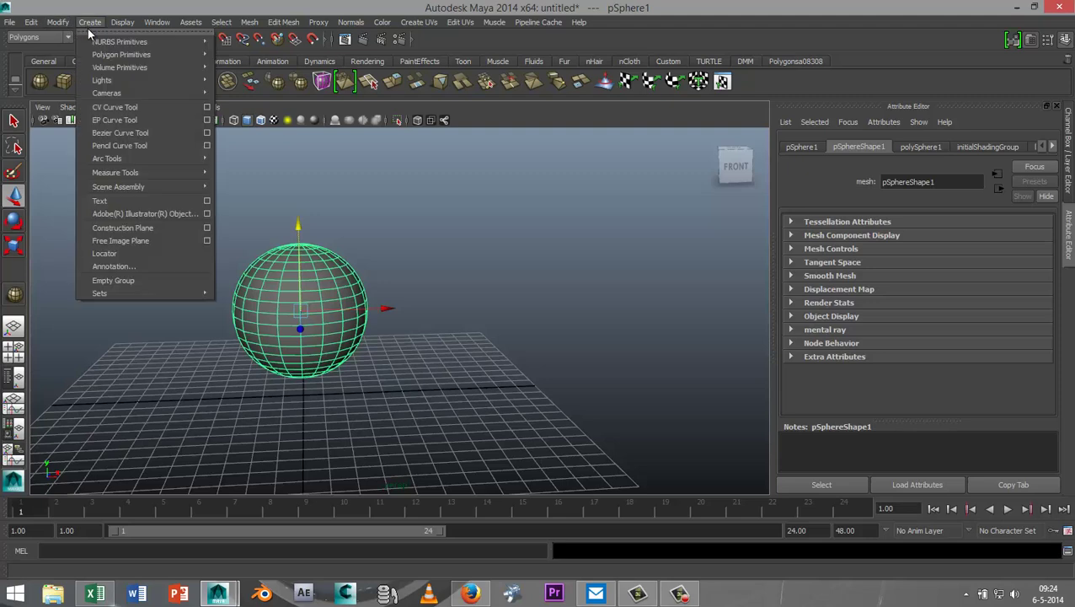
click(136, 108)
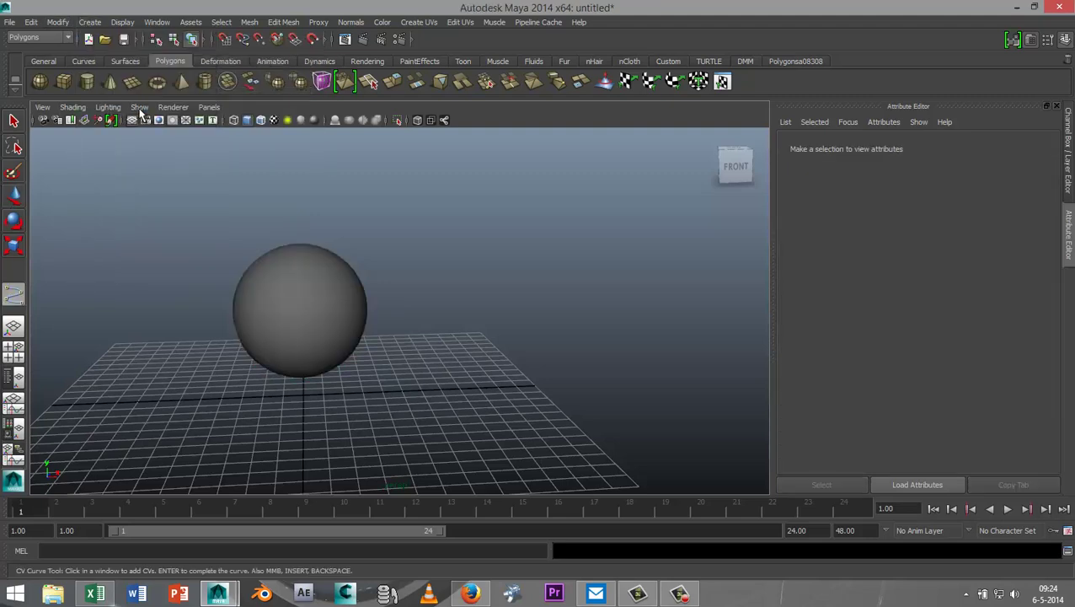
click(303, 393)
click(346, 401)
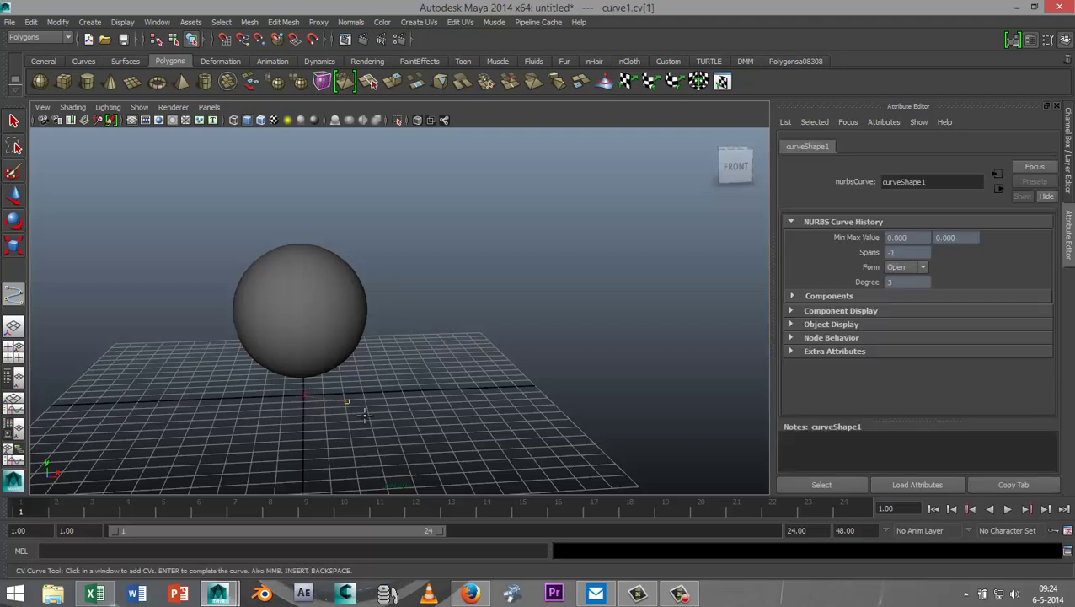
click(361, 439)
click(363, 459)
click(396, 473)
click(424, 481)
click(462, 469)
click(499, 454)
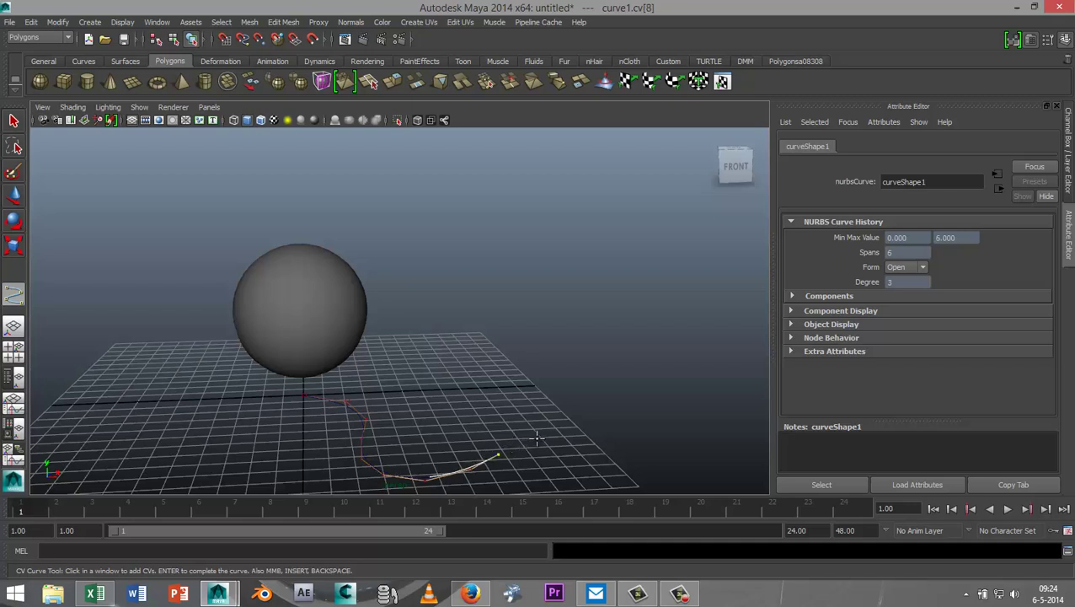
click(536, 437)
click(566, 446)
click(592, 461)
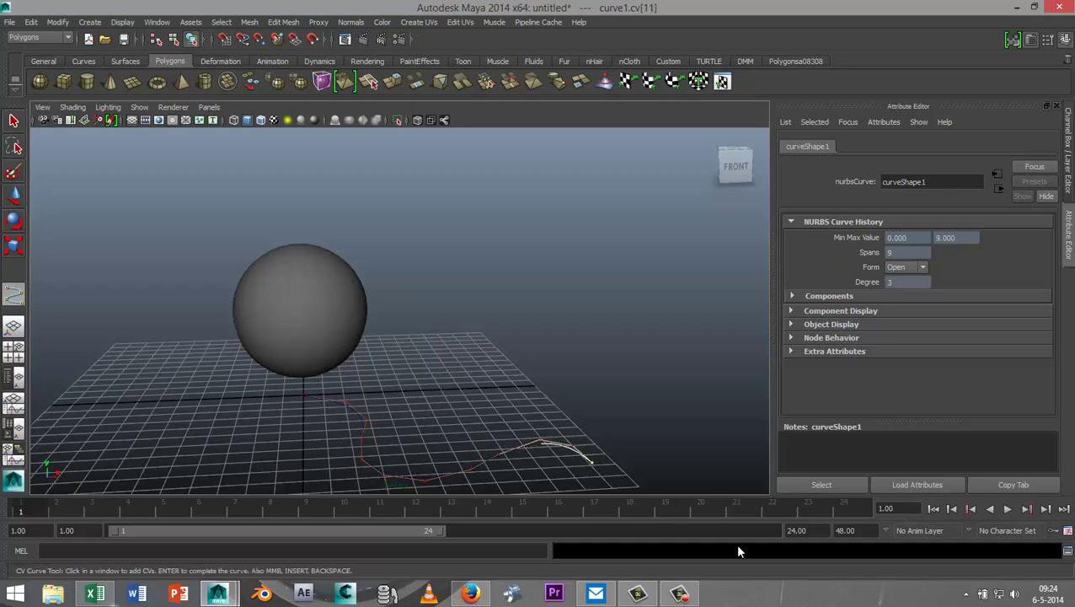
key(w)
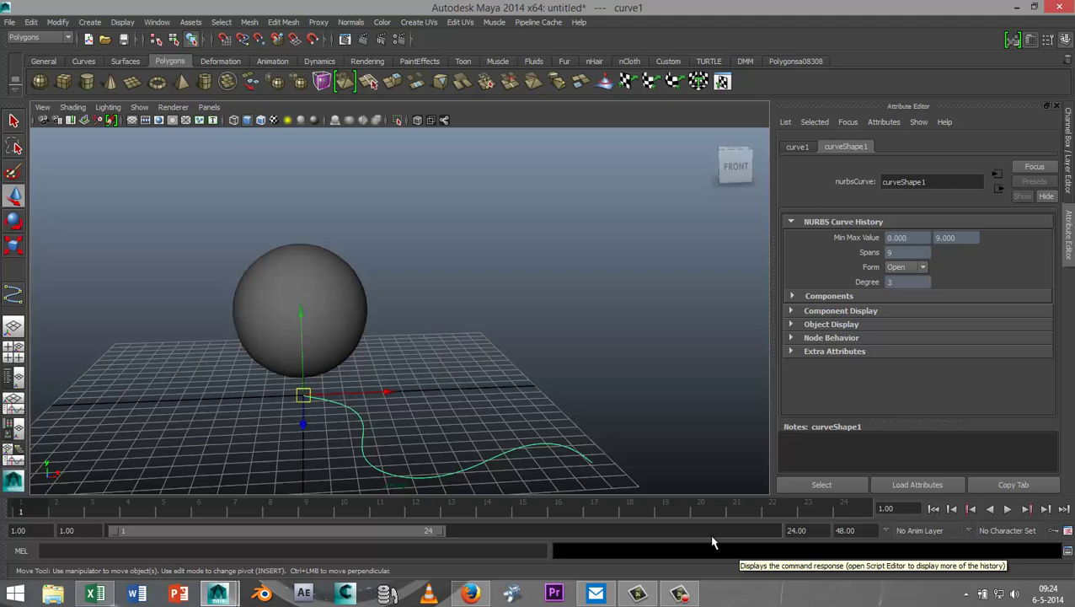
Raise curve1 to the sphere's middle and shift it right so it meets the sphere
drag(304, 342, 306, 275)
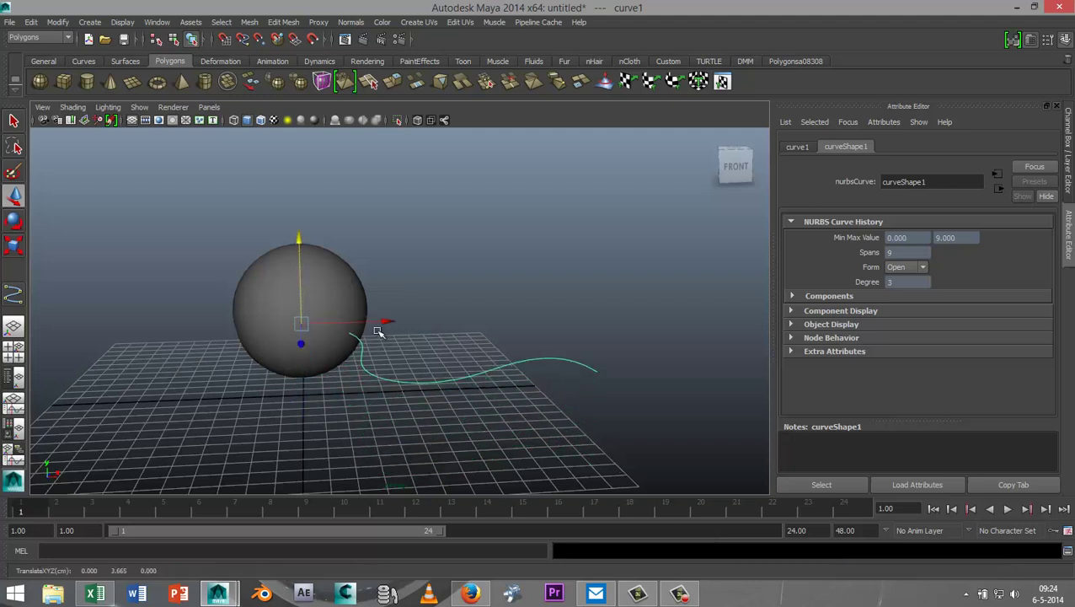
drag(384, 321, 448, 320)
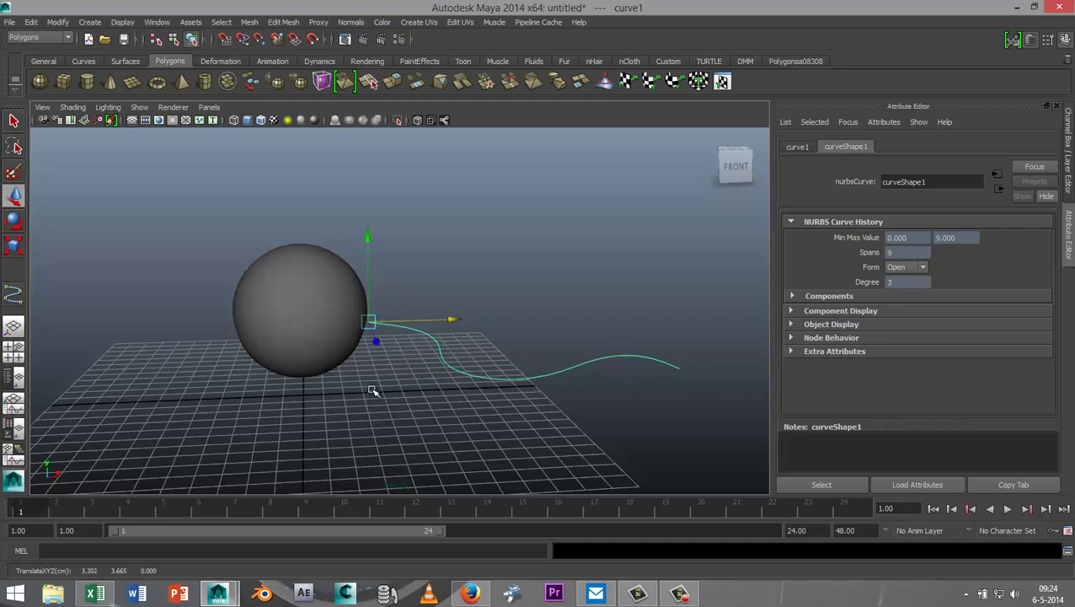
click(323, 334)
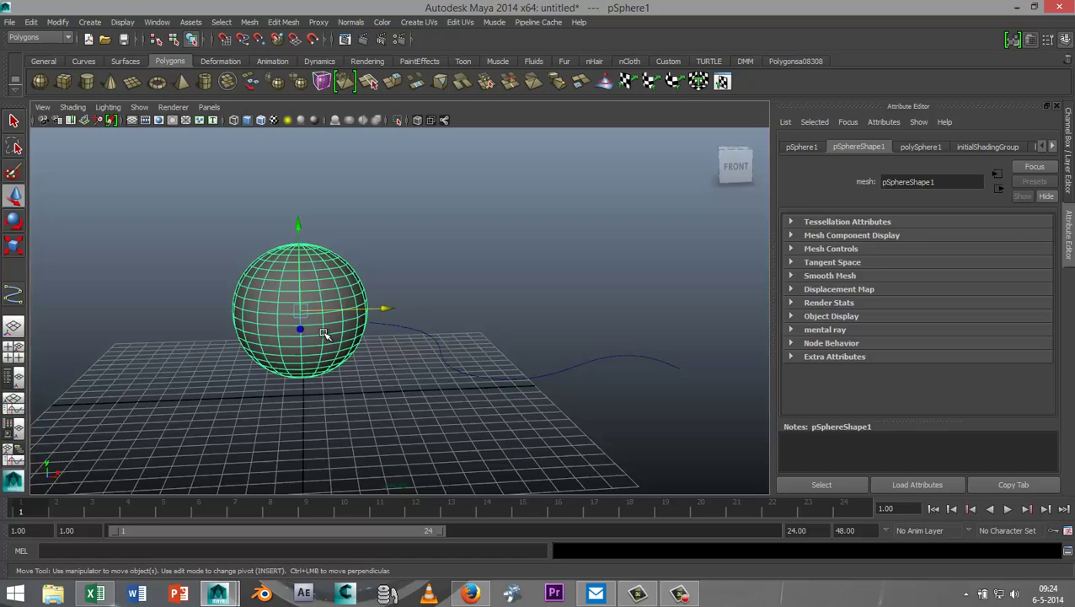
scroll(390, 419, up, 6)
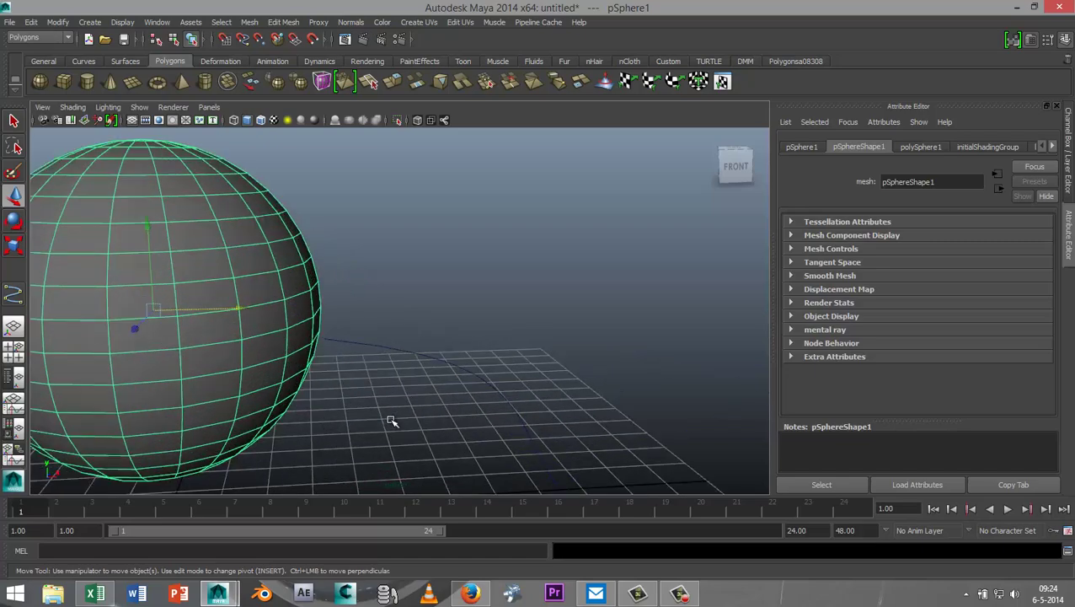
scroll(388, 420, up, 2)
alt+drag(374, 423, 295, 432)
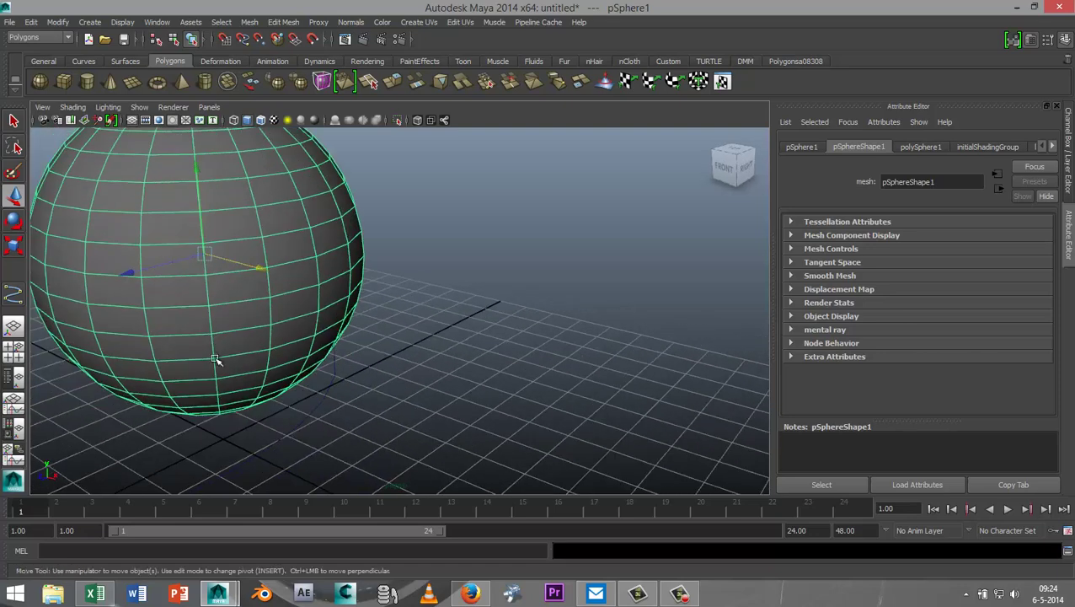
Nudge the sphere slightly along X and Z to line up with the curve's start
scroll(334, 400, up, 2)
drag(80, 239, 57, 242)
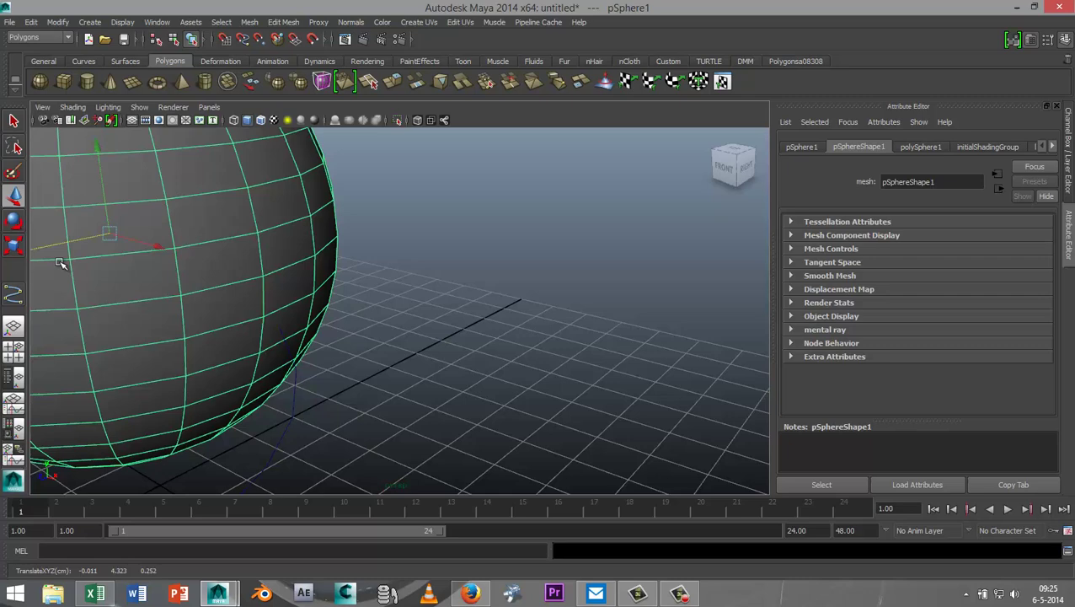
drag(157, 249, 162, 250)
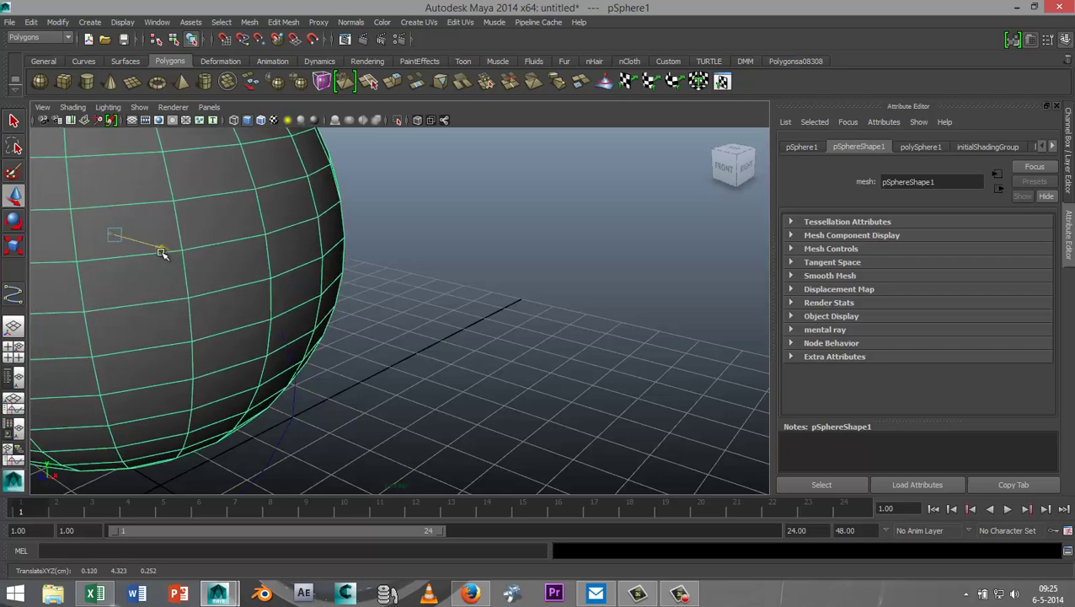
drag(82, 243, 68, 240)
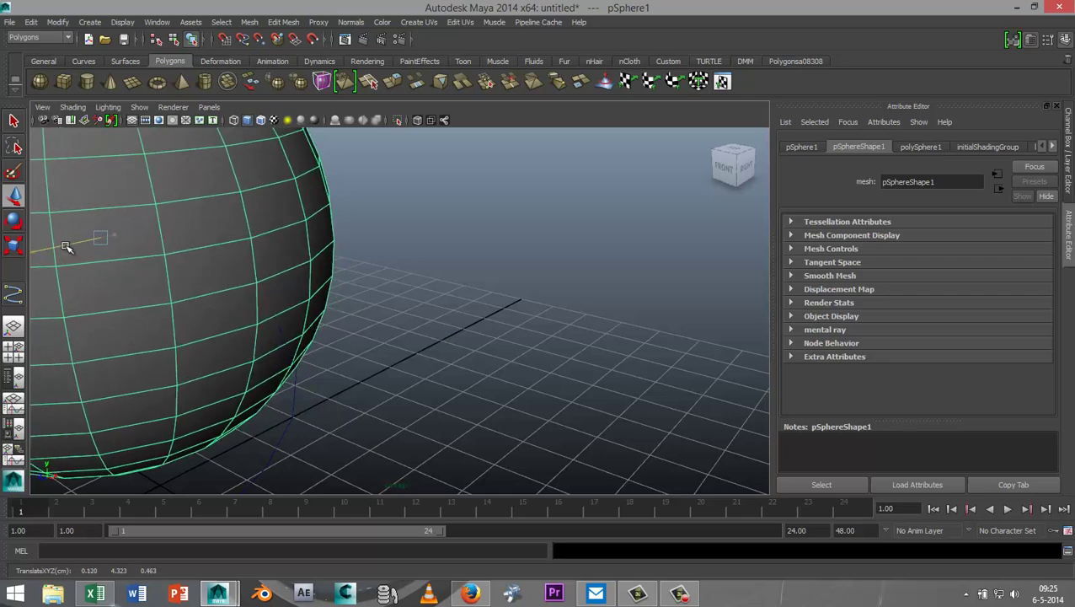
alt+drag(358, 383, 343, 353)
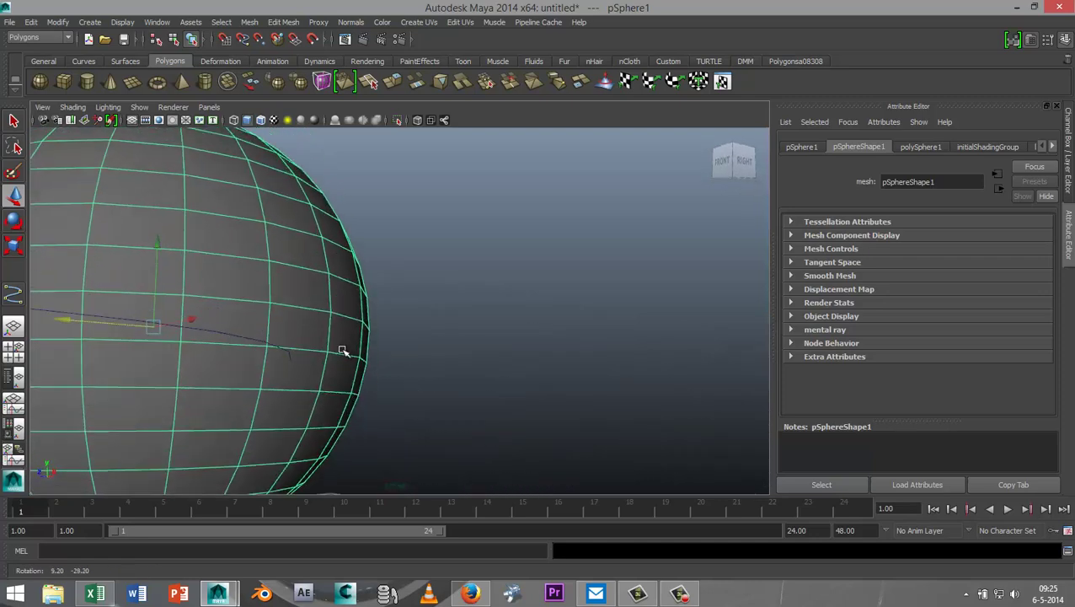
click(157, 293)
click(268, 340)
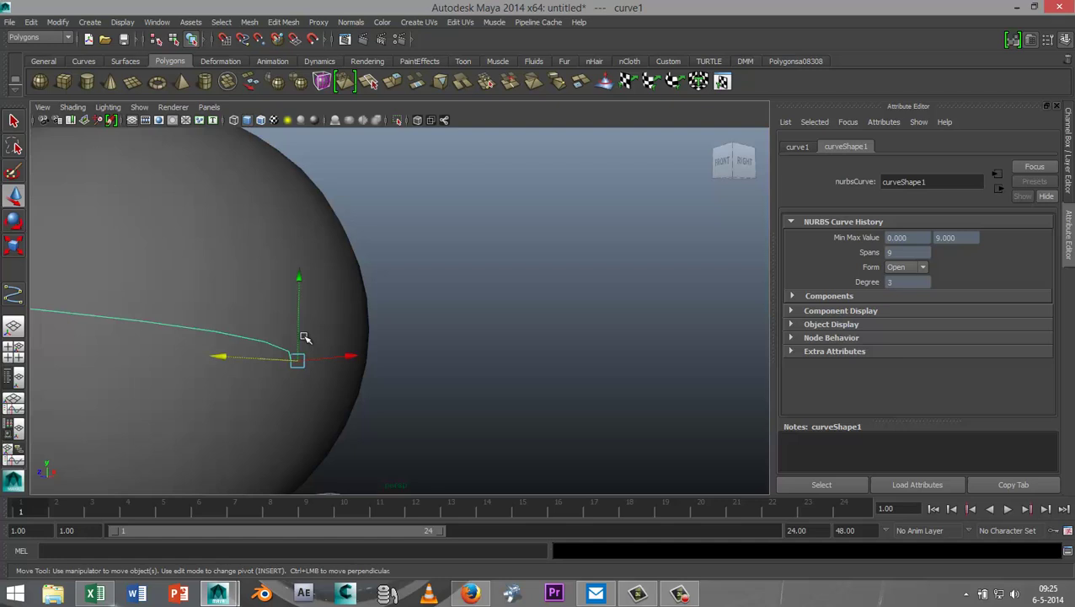
click(268, 297)
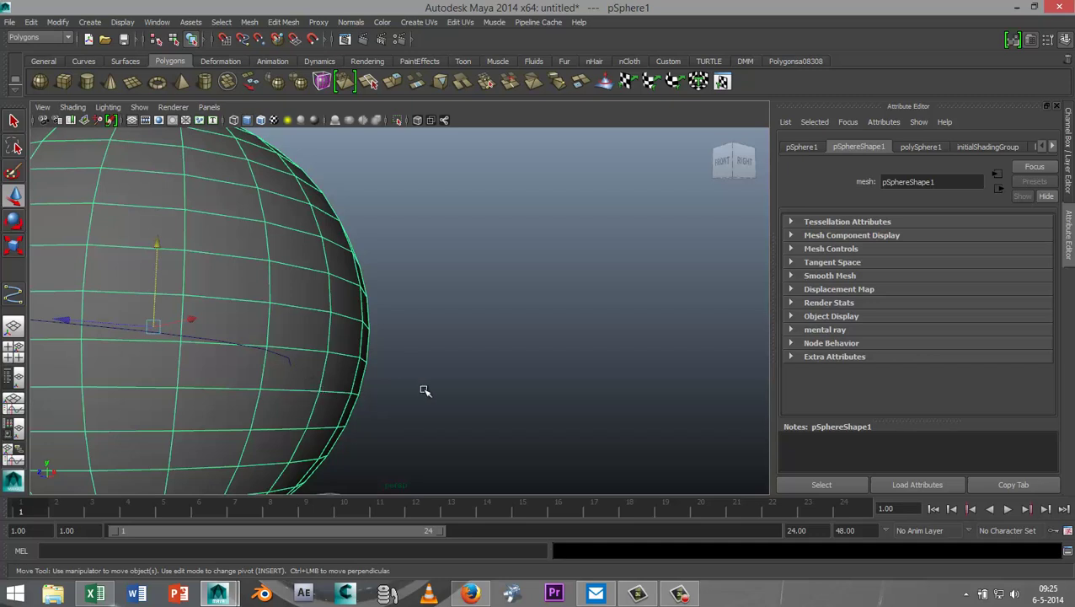
alt+drag(425, 390, 396, 373)
Select the sphere face where the curve starts, plus curve1 as the extrusion path
right_drag(304, 364, 312, 335)
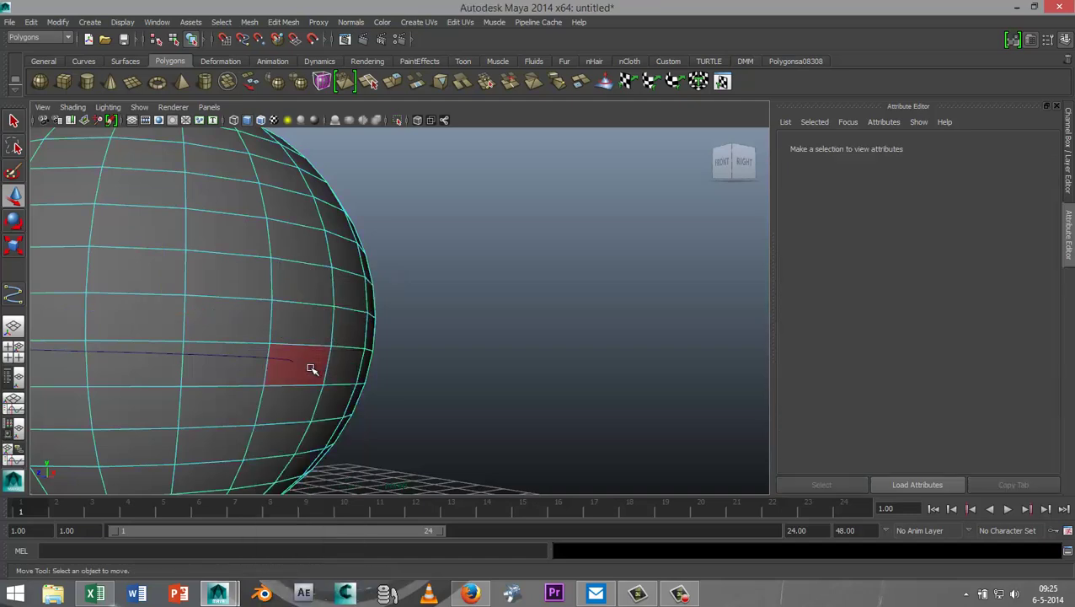
click(312, 369)
alt+drag(336, 396, 463, 388)
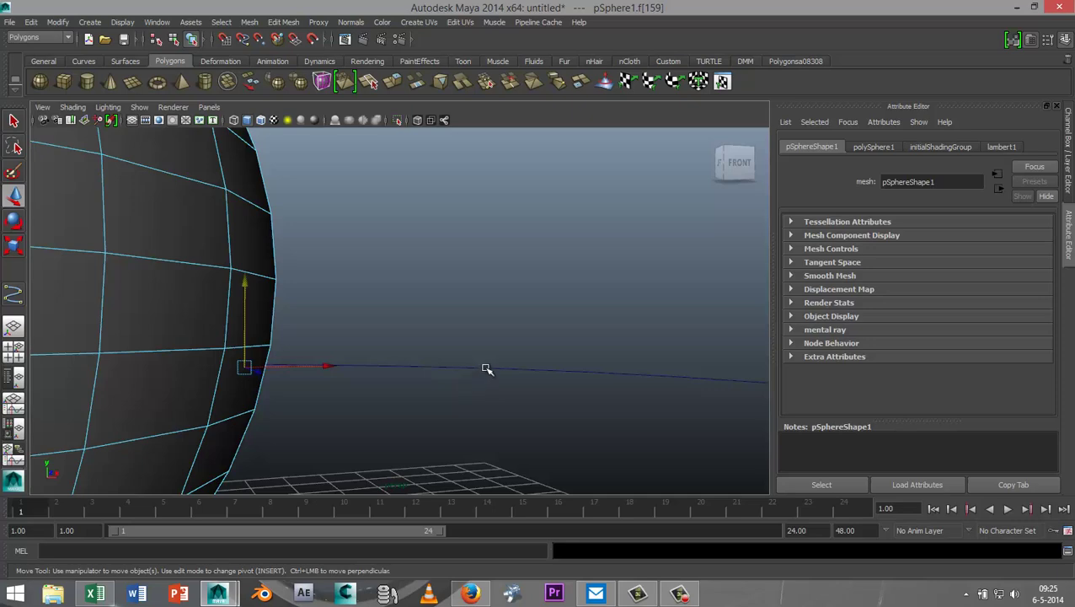
click(484, 369)
alt+drag(477, 412, 433, 410)
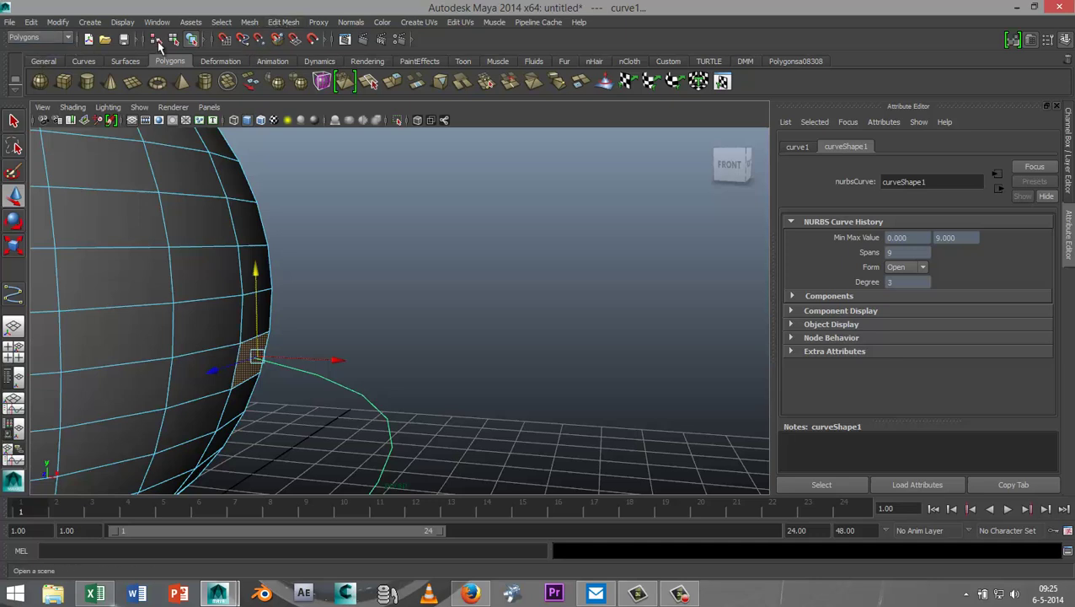
Extrude the face along curve1 with 500 divisions for a smooth tube
click(283, 22)
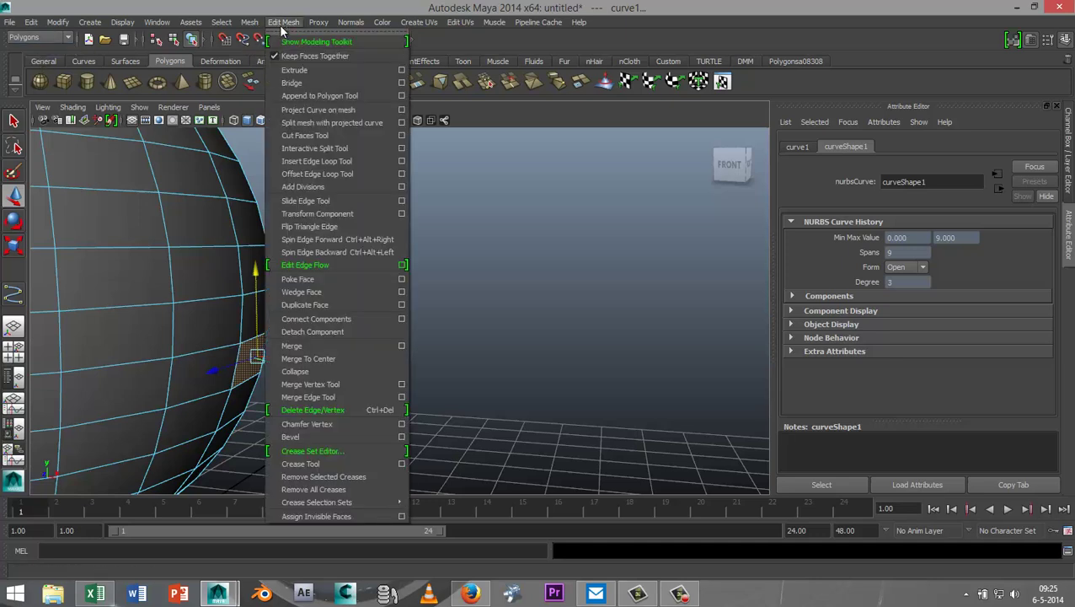
click(323, 71)
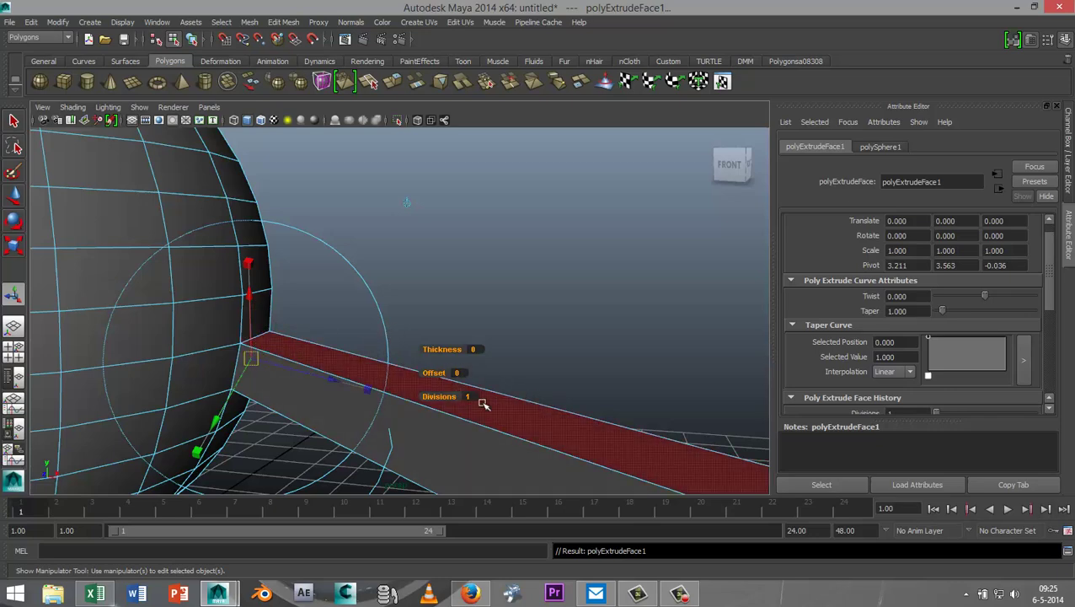
alt+drag(480, 282, 511, 354)
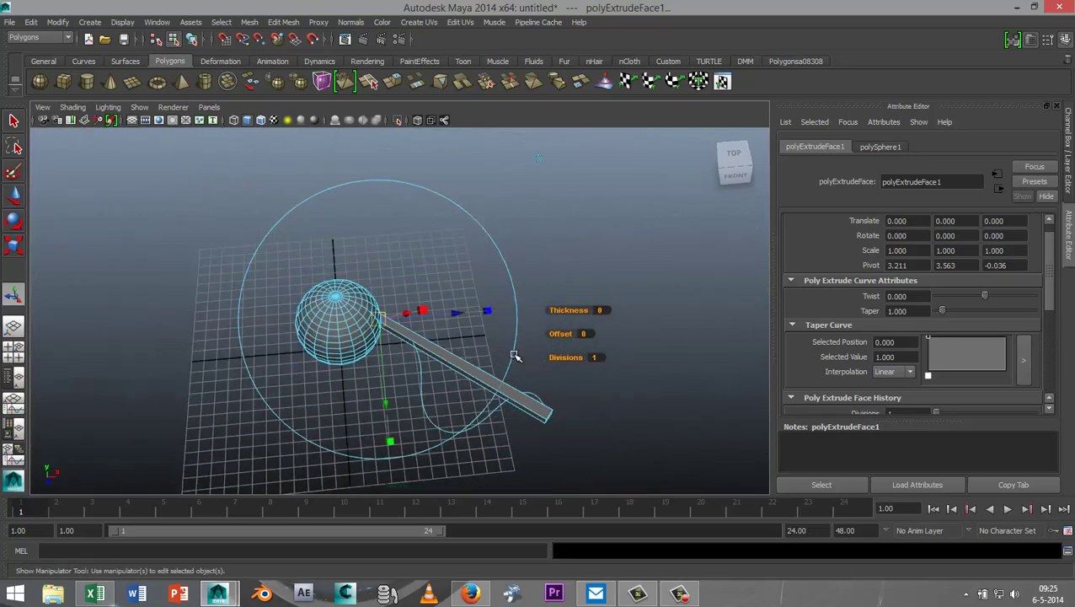
alt+right_drag(572, 379, 354, 317)
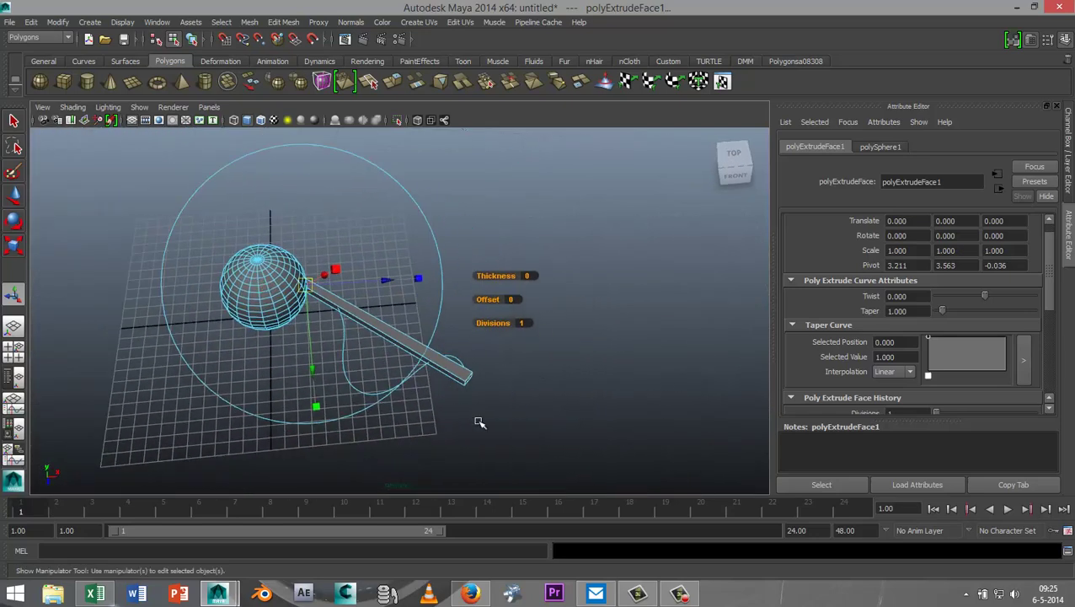
click(526, 323)
key(Return)
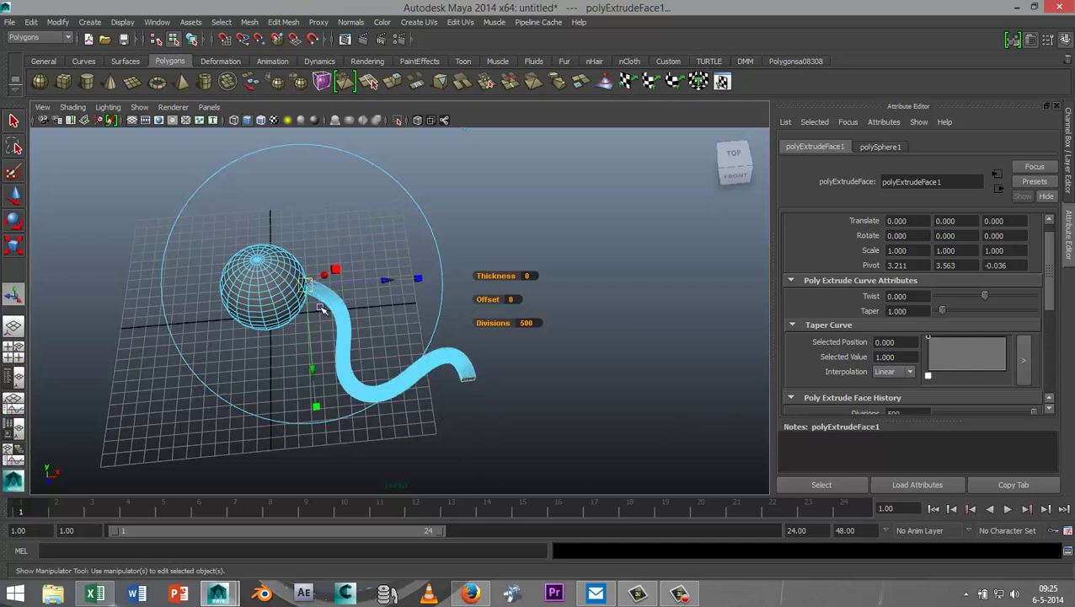
key(alt)
alt+drag(552, 417, 511, 391)
scroll(515, 384, up, 2)
Set polyExtrudeFace1 Taper to 0 and Twist to 250, then clear the selection
alt+middle_drag(483, 325, 553, 355)
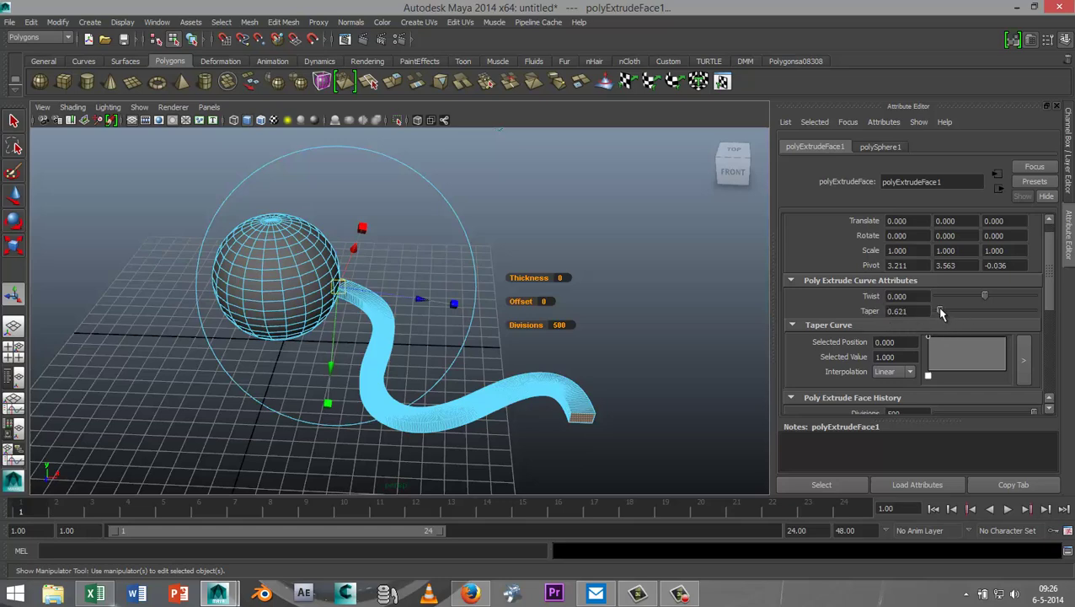
mouse_move(941, 313)
mouse_down()
mouse_move(950, 312)
mouse_move(937, 313)
mouse_up()
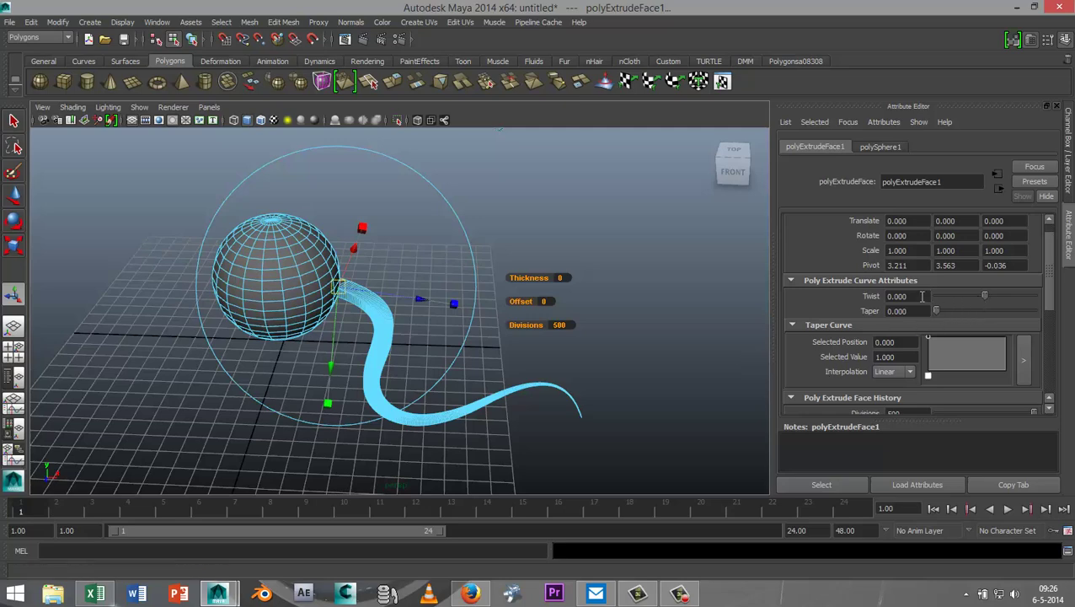
drag(921, 295, 857, 297)
key(Return)
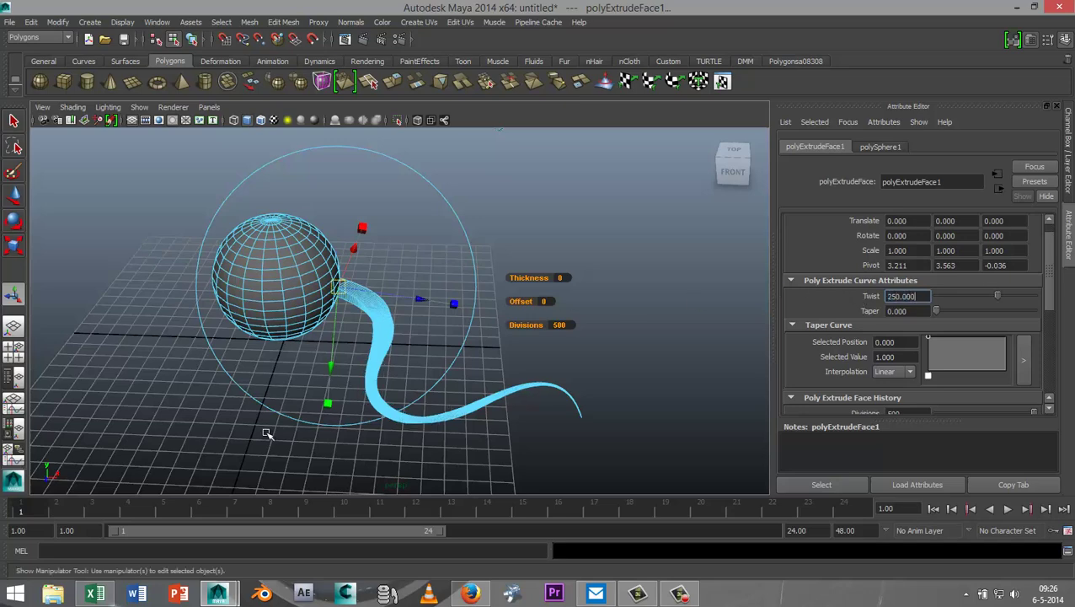
click(208, 440)
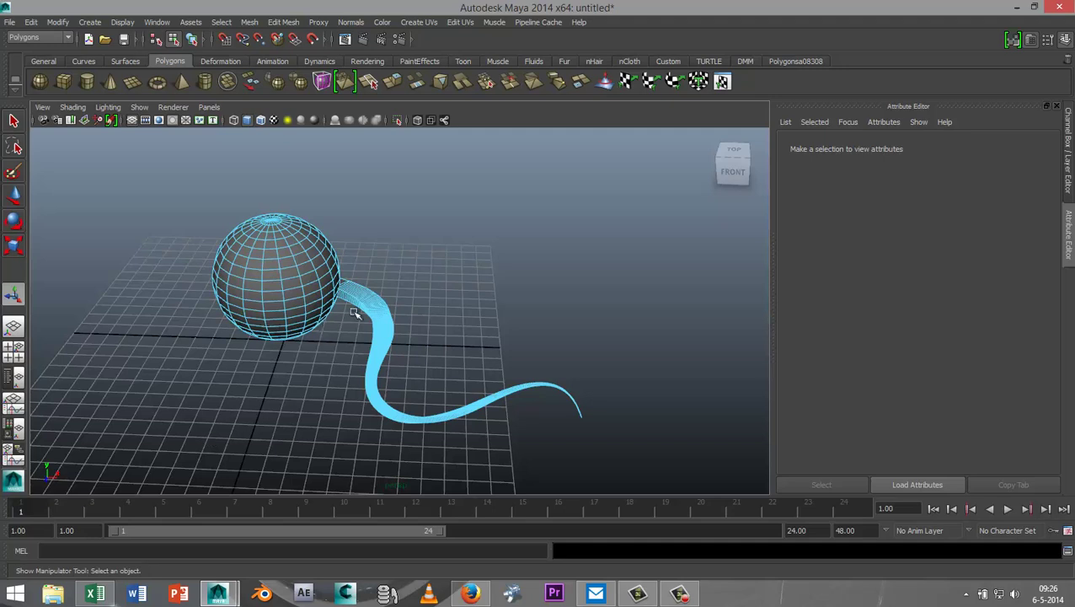
Return to Object Mode and orbit around the finished twisted, tapered tentacle
right_drag(372, 312, 402, 290)
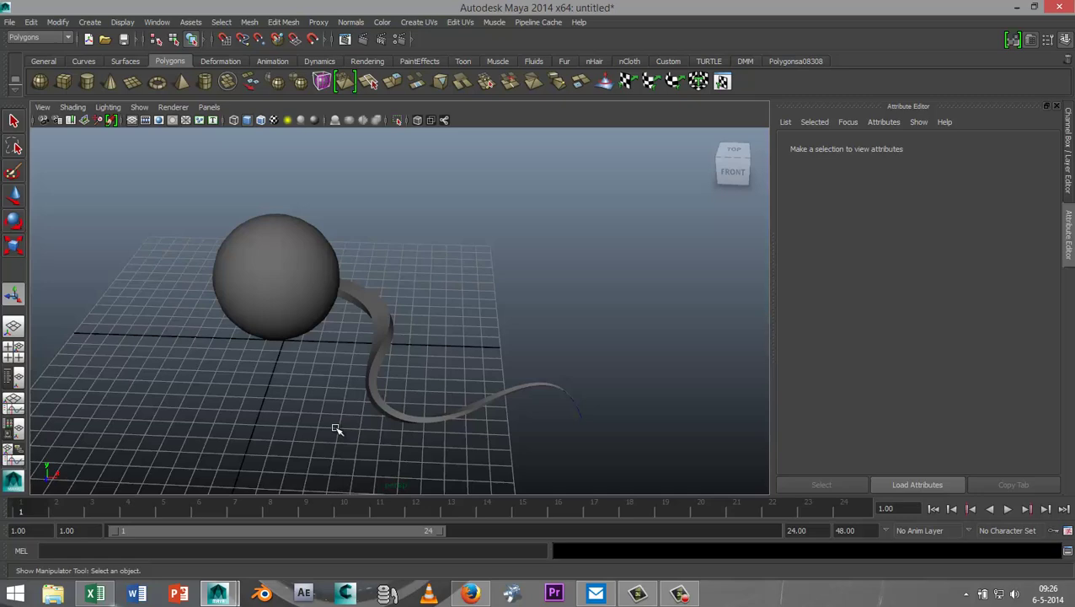
scroll(337, 428, up, 2)
alt+drag(282, 414, 301, 392)
scroll(314, 401, up, 1)
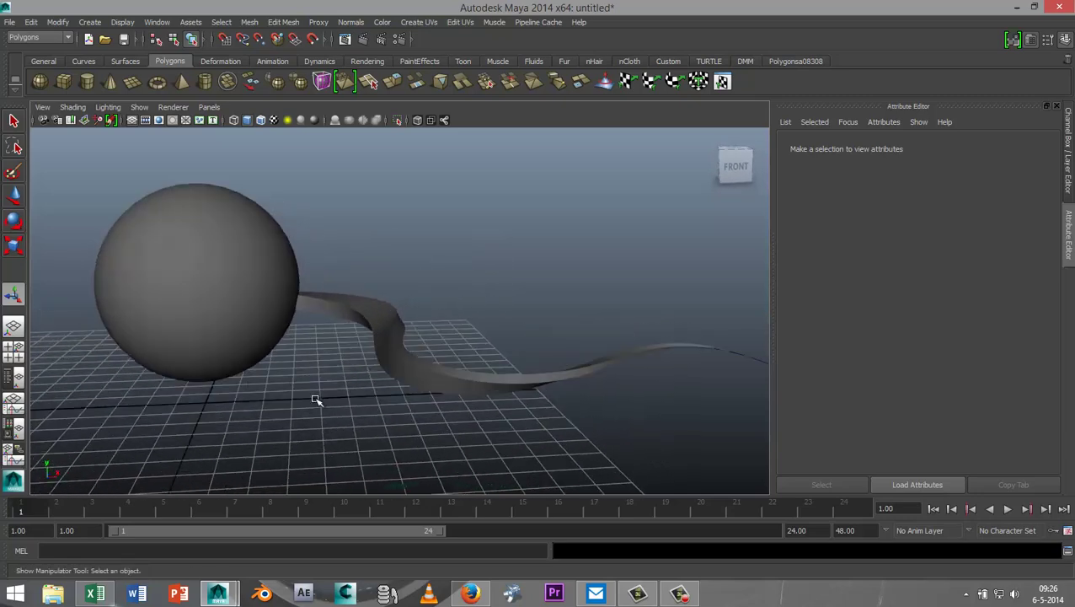
scroll(311, 371, up, 2)
alt+drag(311, 345, 305, 367)
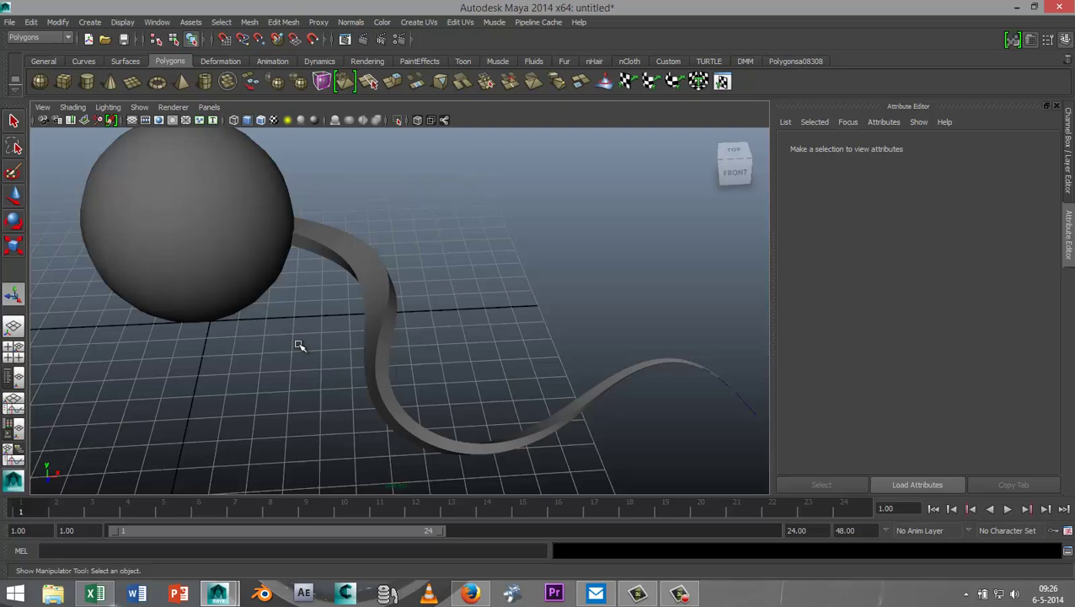
alt+drag(300, 348, 244, 338)
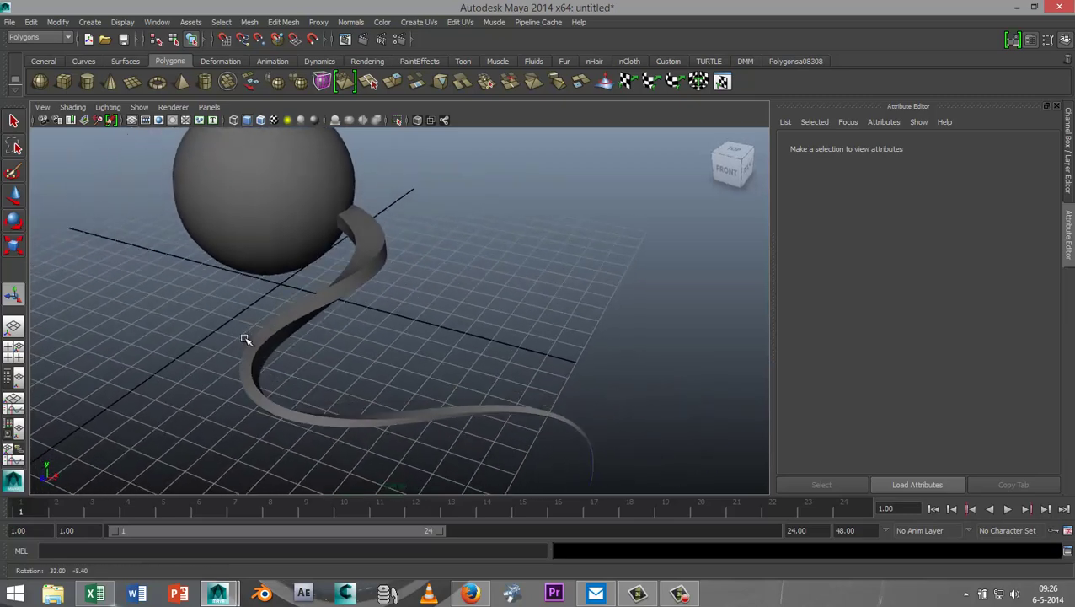